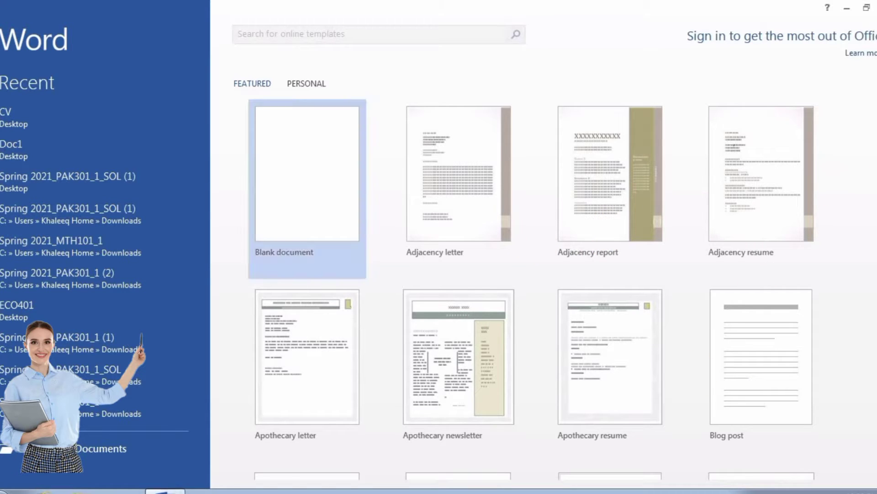
# Step: Browse the start-screen templates, then open a Blank document as Document1
pyautogui.scroll(-3, 532, 288)
pyautogui.scroll(-3, 534, 288)
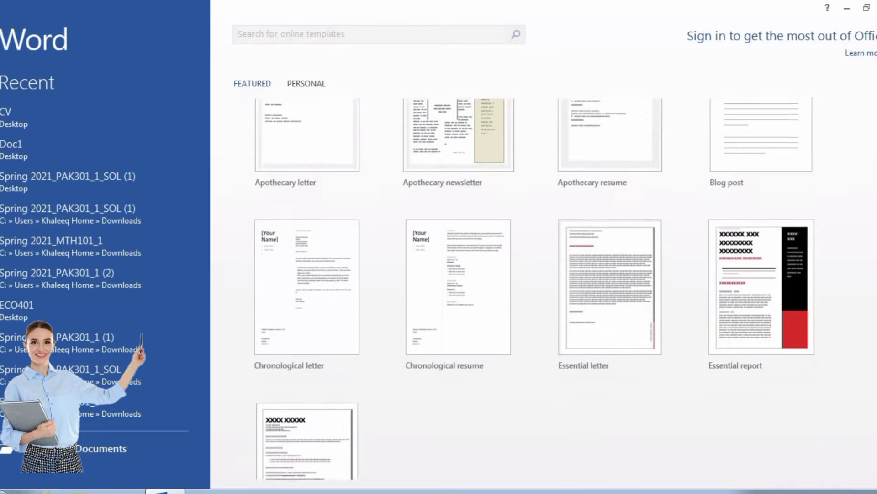
pyautogui.scroll(-5, 534, 288)
pyautogui.scroll(-3, 534, 288)
pyautogui.scroll(-2, 534, 288)
pyautogui.scroll(-2, 534, 288)
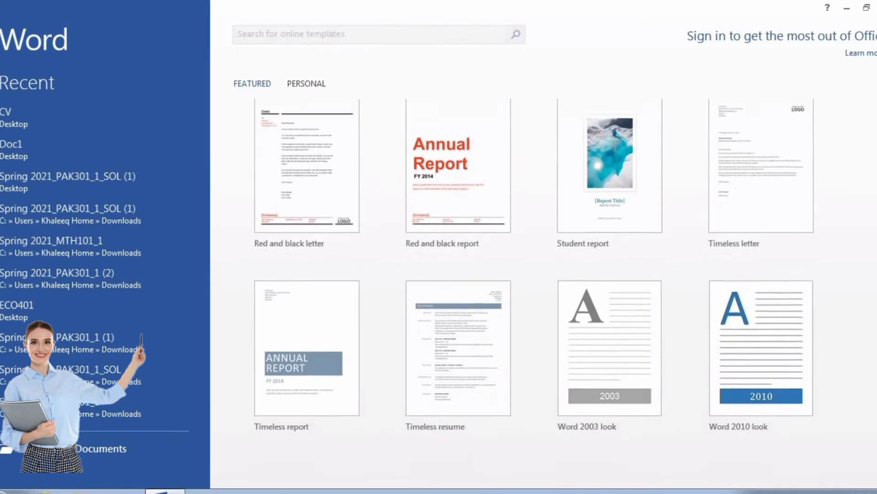
pyautogui.scroll(-2, 533, 287)
pyautogui.scroll(7, 533, 288)
pyautogui.scroll(10, 534, 288)
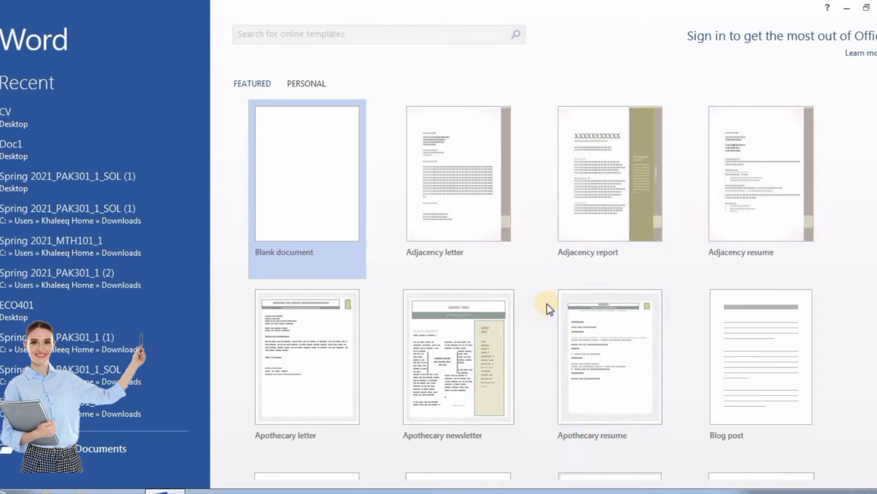
pyautogui.scroll(-2, 550, 309)
pyautogui.scroll(2, 550, 309)
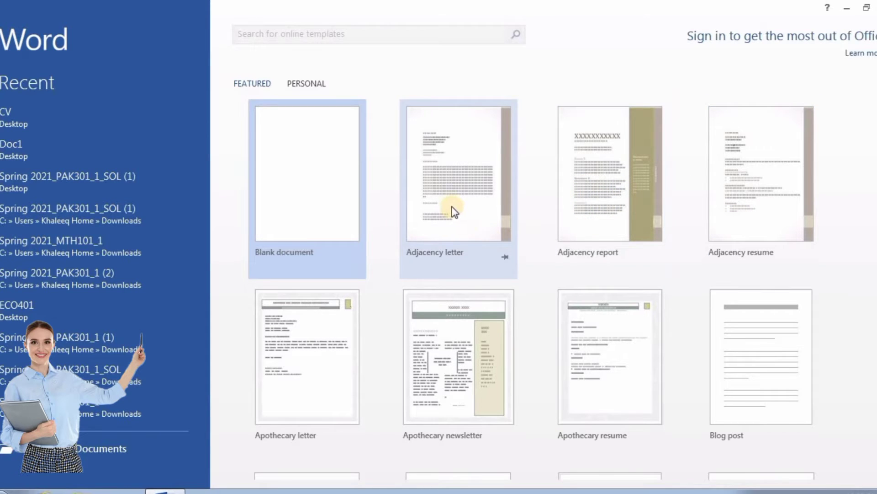
pyautogui.scroll(-3, 612, 297)
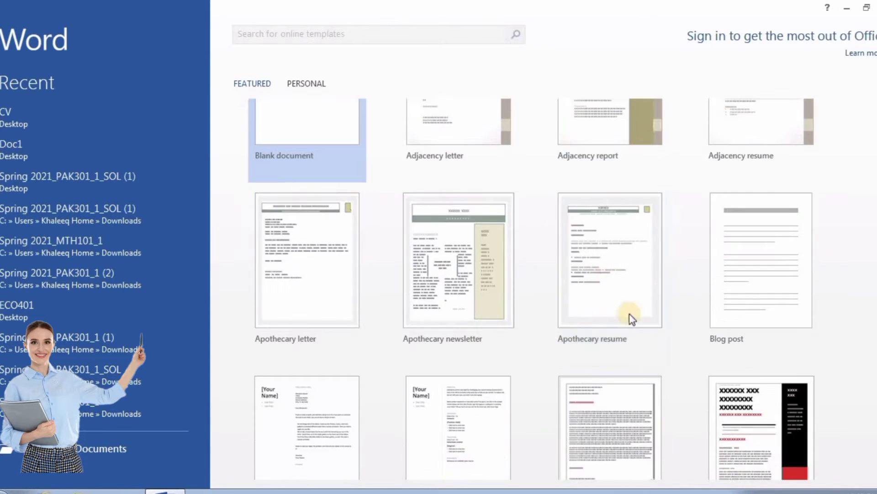
pyautogui.scroll(-2, 662, 316)
pyautogui.scroll(-2, 713, 348)
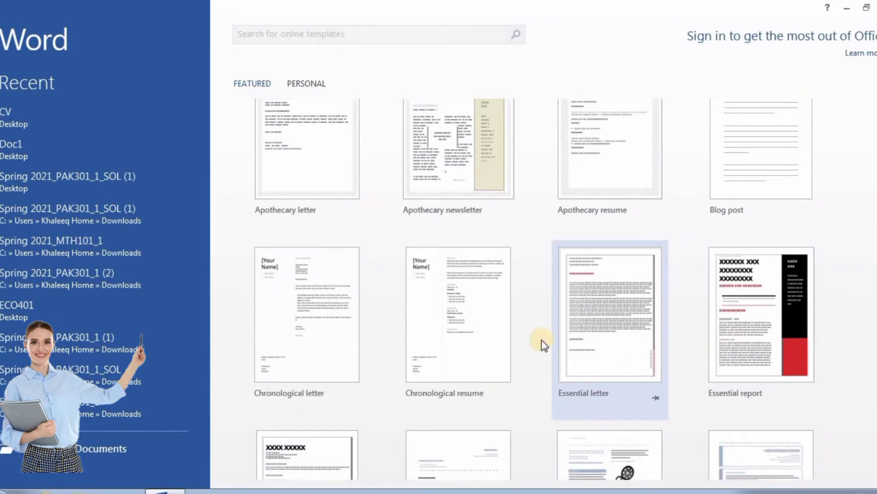
pyautogui.scroll(-3, 549, 326)
pyautogui.scroll(5, 549, 326)
pyautogui.scroll(4, 549, 323)
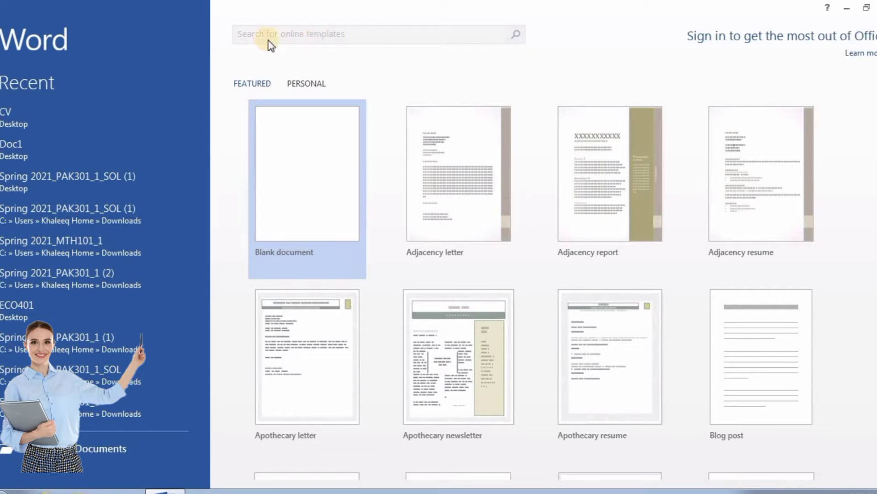
pyautogui.moveTo(609, 364)
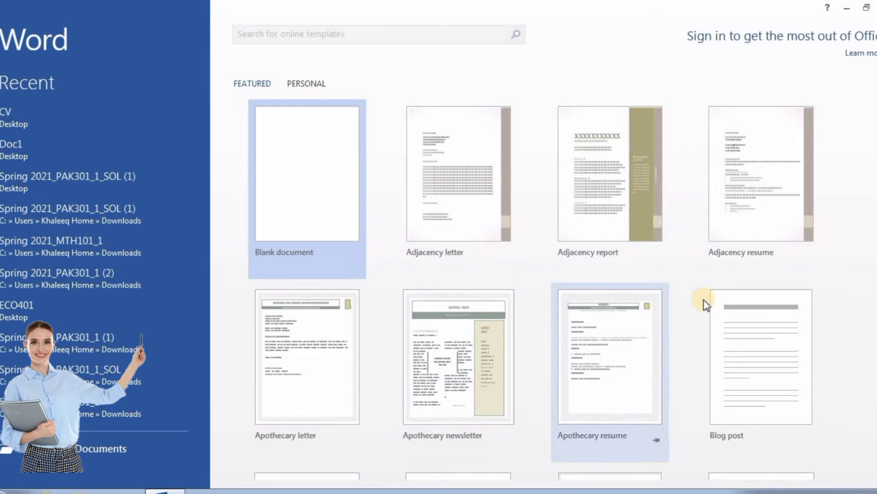
pyautogui.scroll(-5, 706, 300)
pyautogui.scroll(5, 709, 300)
pyautogui.scroll(-5, 711, 301)
pyautogui.scroll(5, 713, 304)
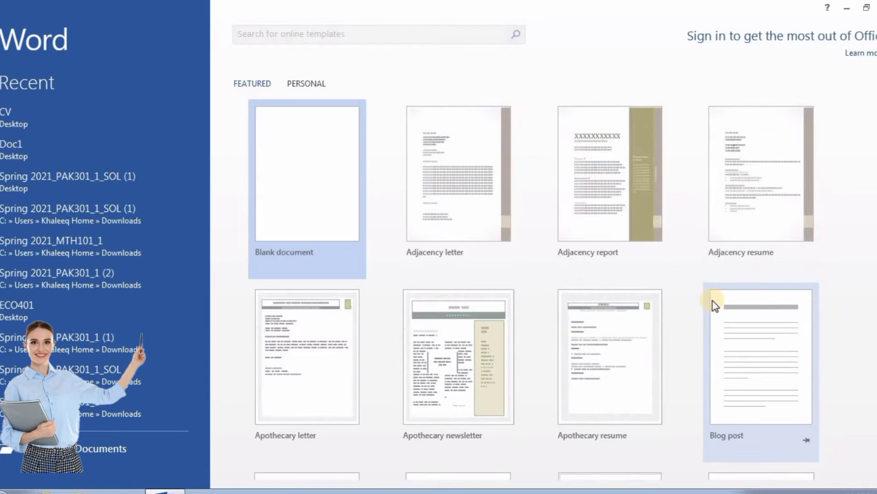
pyautogui.scroll(-3, 715, 305)
pyautogui.scroll(3, 713, 307)
pyautogui.scroll(-3, 709, 302)
pyautogui.scroll(3, 708, 303)
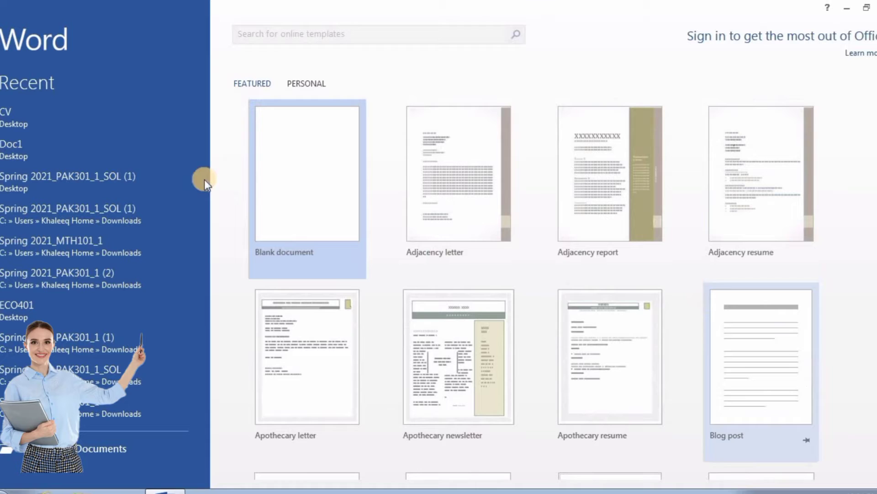
pyautogui.click(296, 193)
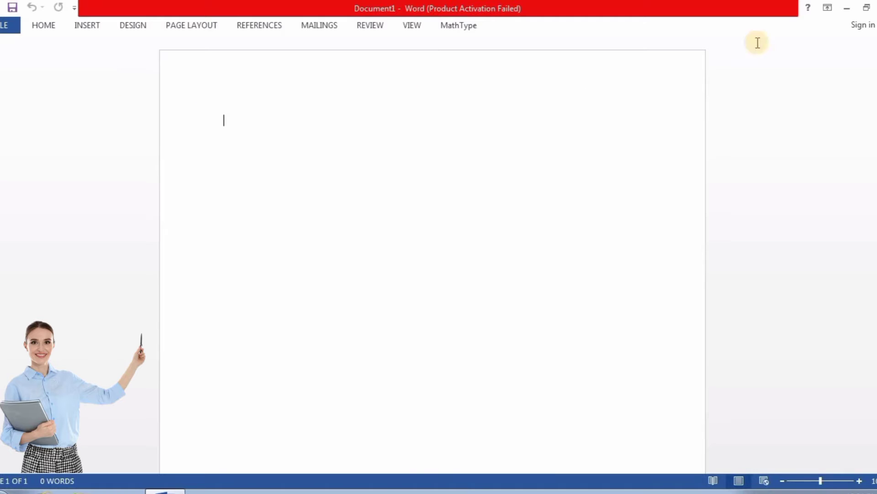
# Step: Shrink the Word window to reveal the desktop, then maximize it to full screen again
pyautogui.click(867, 7)
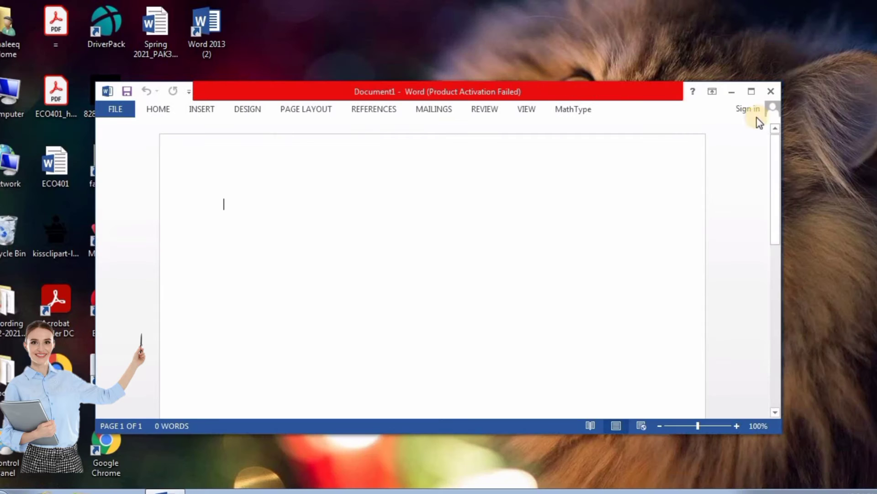
pyautogui.click(749, 92)
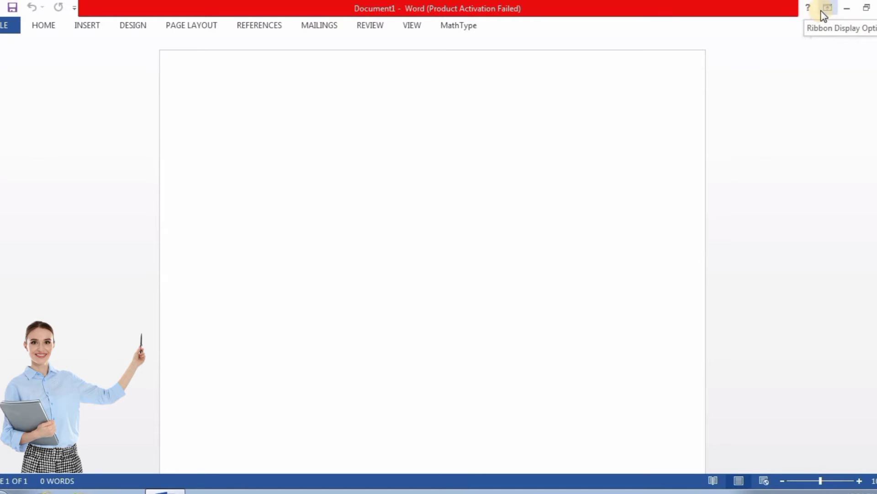
# Step: Set the ribbon to Show Tabs and Commands, then view the Insert, Design and Page Layout tabs
pyautogui.click(827, 8)
pyautogui.click(808, 112)
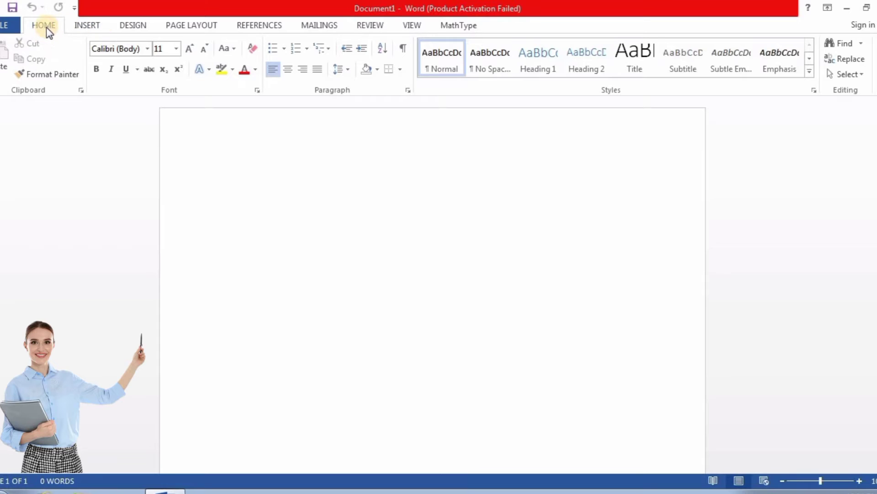
pyautogui.click(87, 25)
pyautogui.click(131, 25)
pyautogui.click(187, 25)
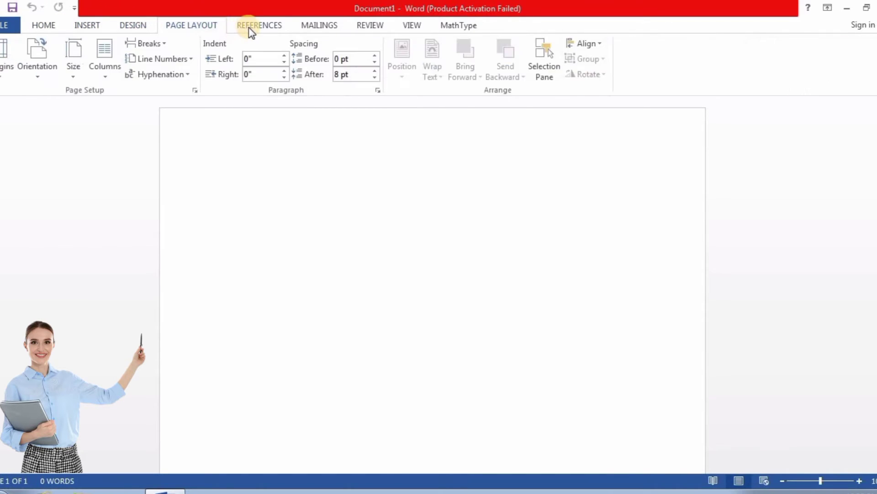
# Step: View the References, Mailings, Review and View tabs, then return to Home
pyautogui.click(252, 26)
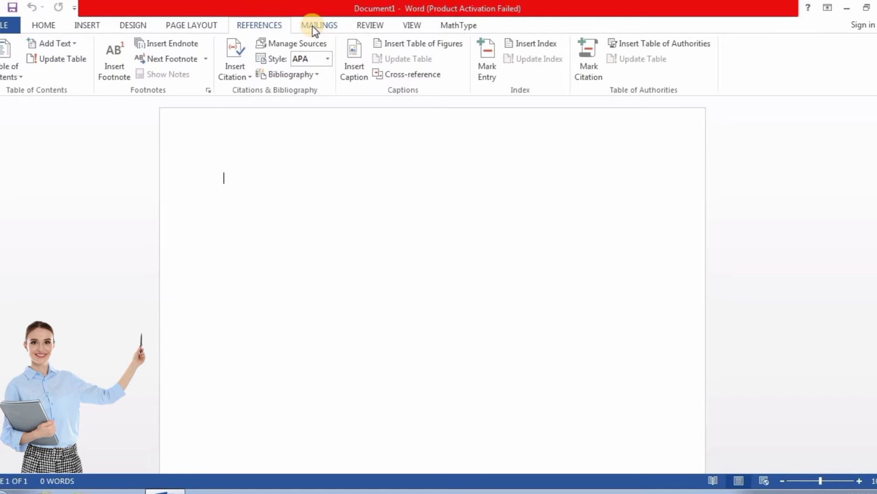
pyautogui.click(314, 28)
pyautogui.click(363, 28)
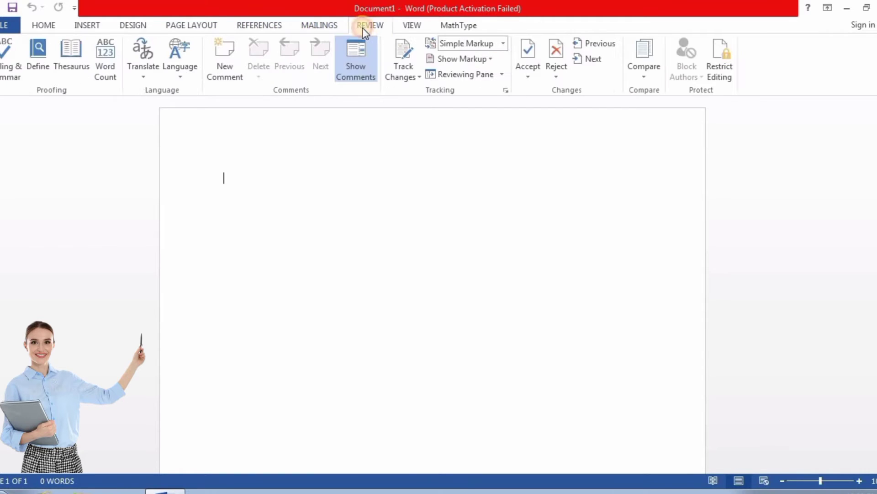
pyautogui.click(400, 30)
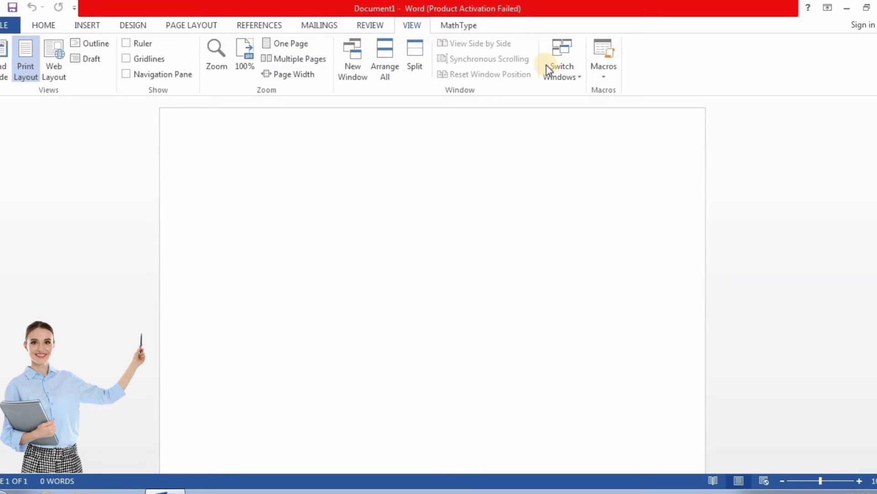
pyautogui.click(43, 26)
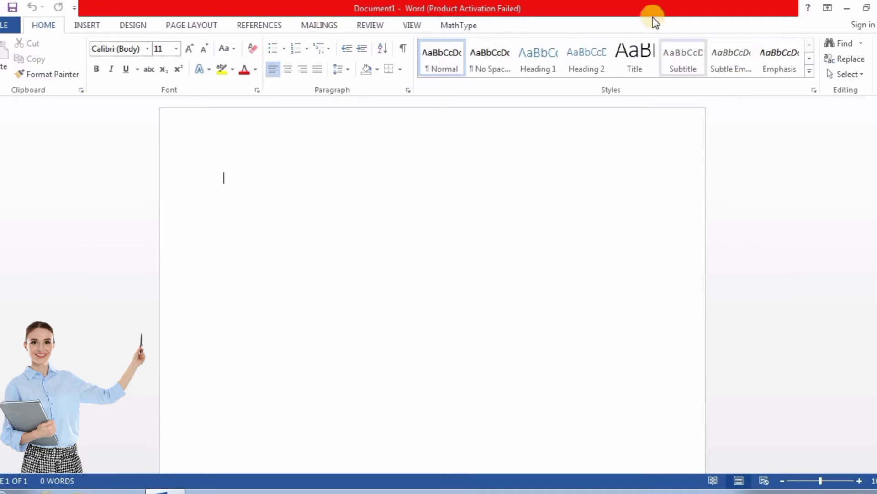
# Step: Collapse the ribbon so only the tab names show
pyautogui.click(828, 9)
pyautogui.click(391, 222)
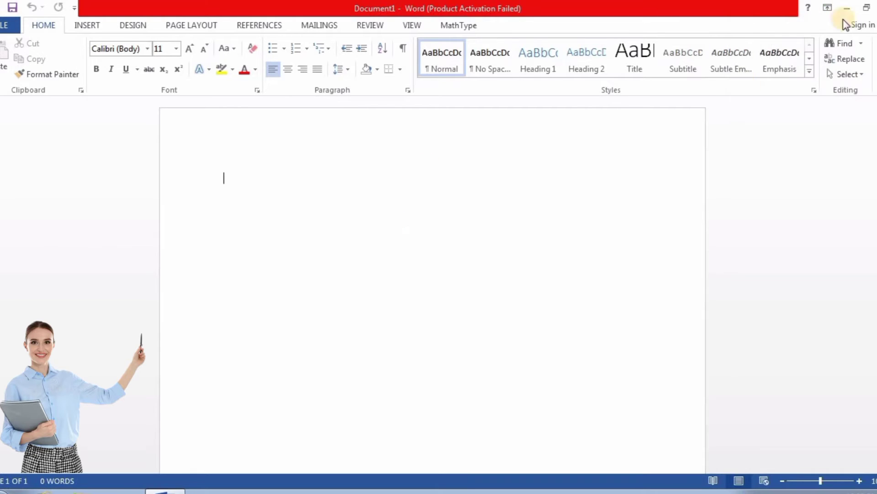
pyautogui.click(828, 9)
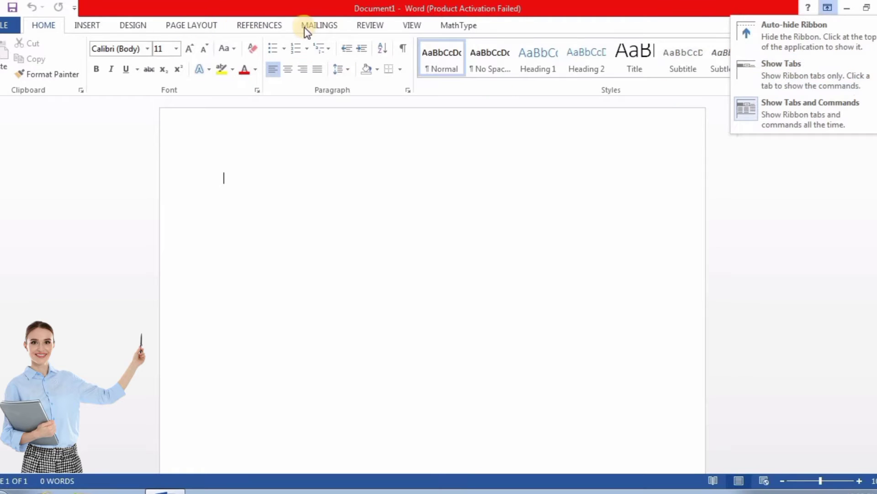
pyautogui.click(757, 65)
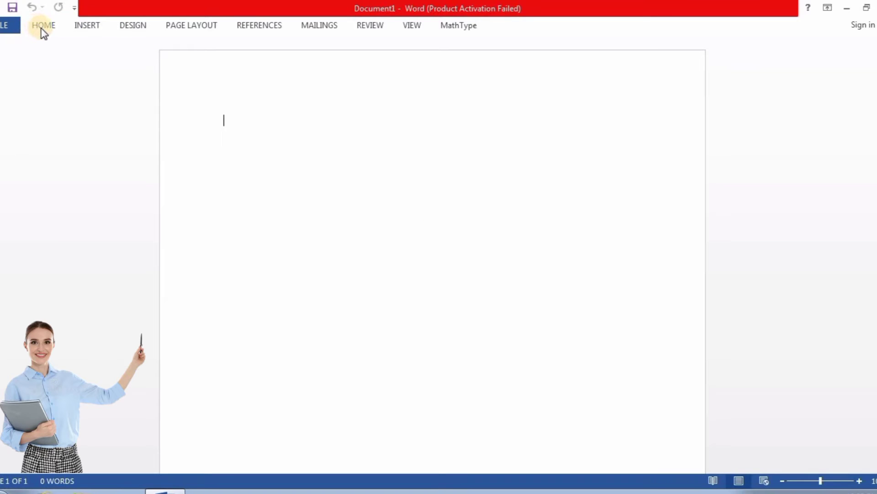
# Step: Switch the ribbon to Auto-hide, then restore Show Tabs and Commands
pyautogui.click(829, 10)
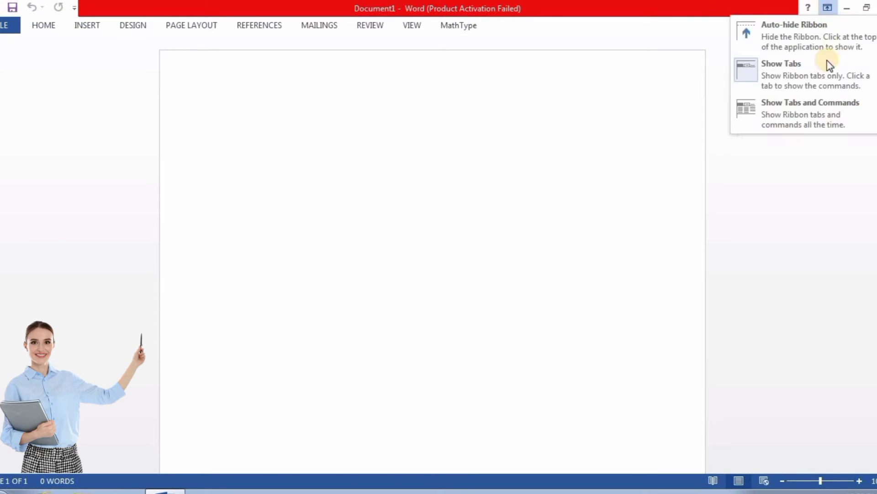
pyautogui.click(794, 38)
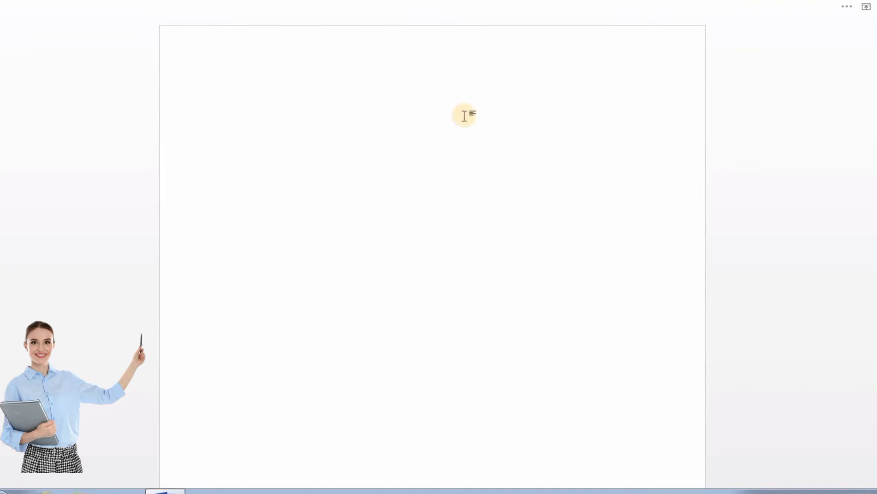
pyautogui.click(83, 29)
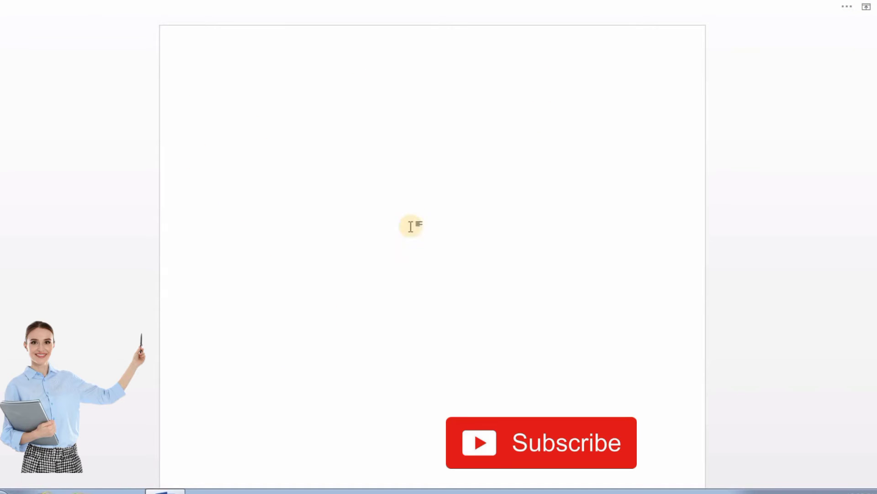
pyautogui.click(866, 7)
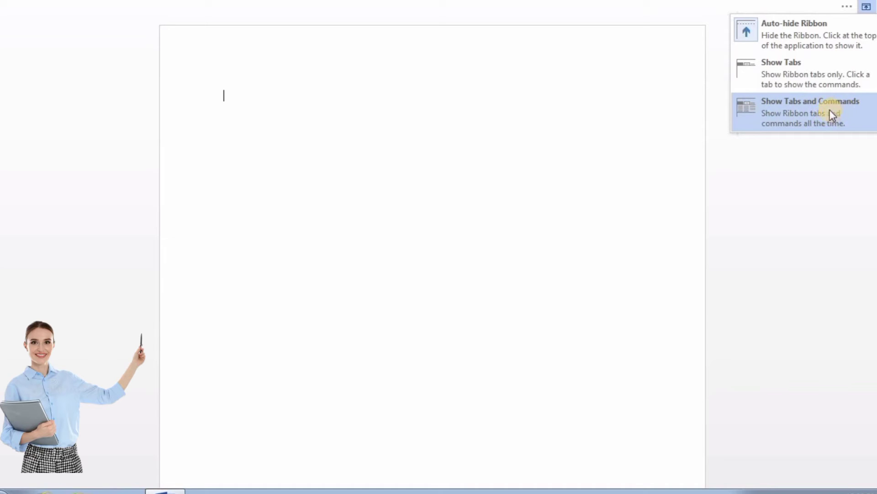
pyautogui.click(784, 108)
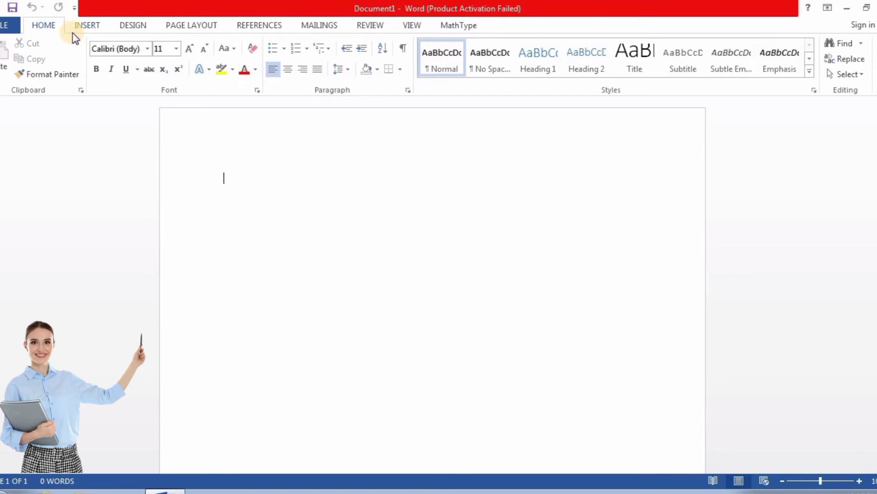
pyautogui.click(74, 8)
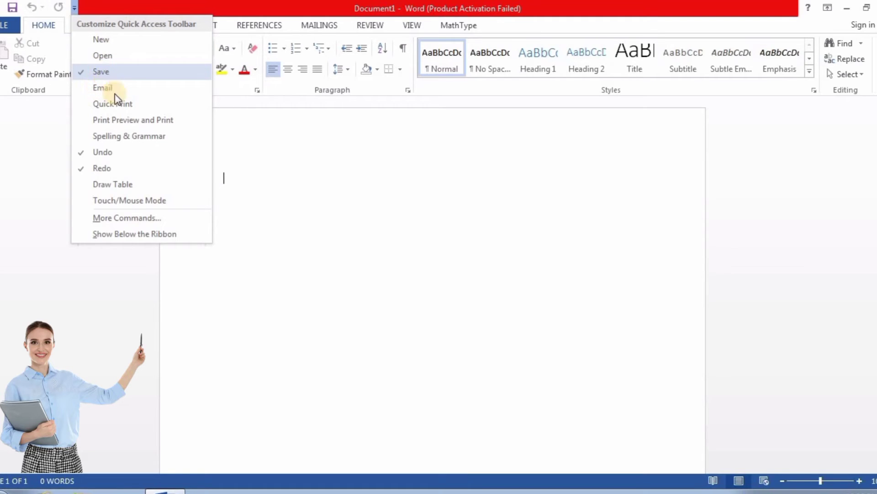
pyautogui.click(258, 160)
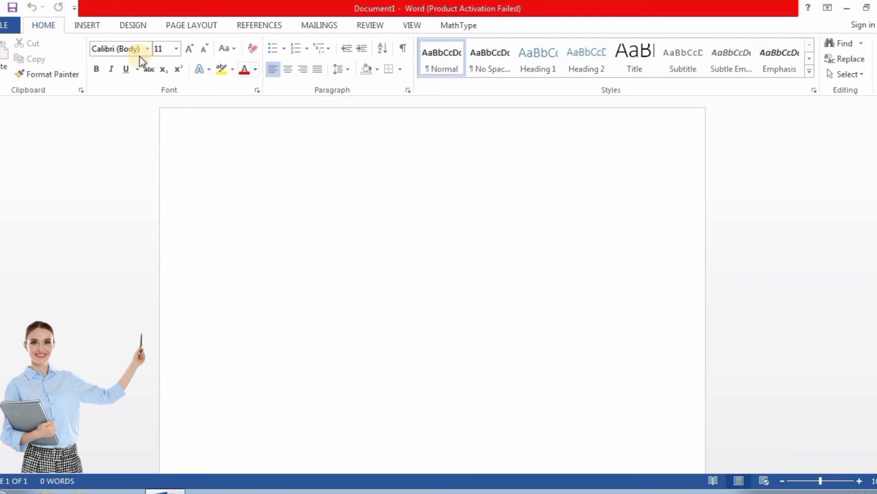
pyautogui.click(86, 27)
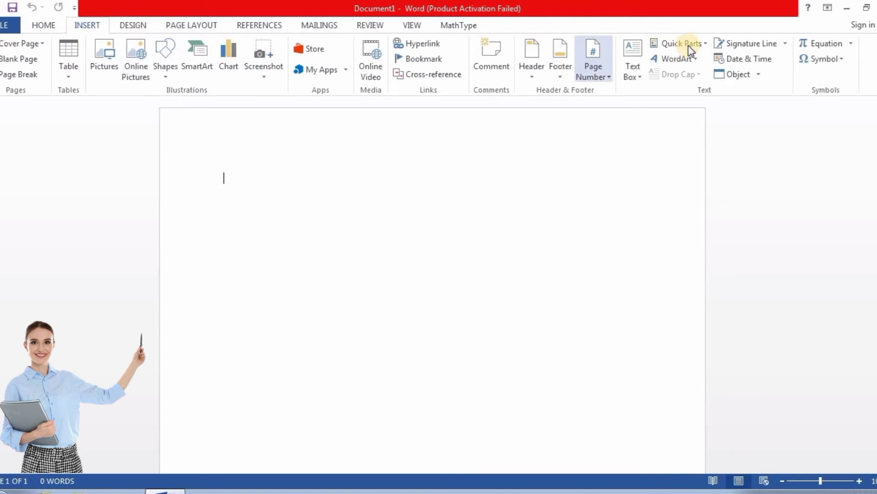
pyautogui.click(133, 25)
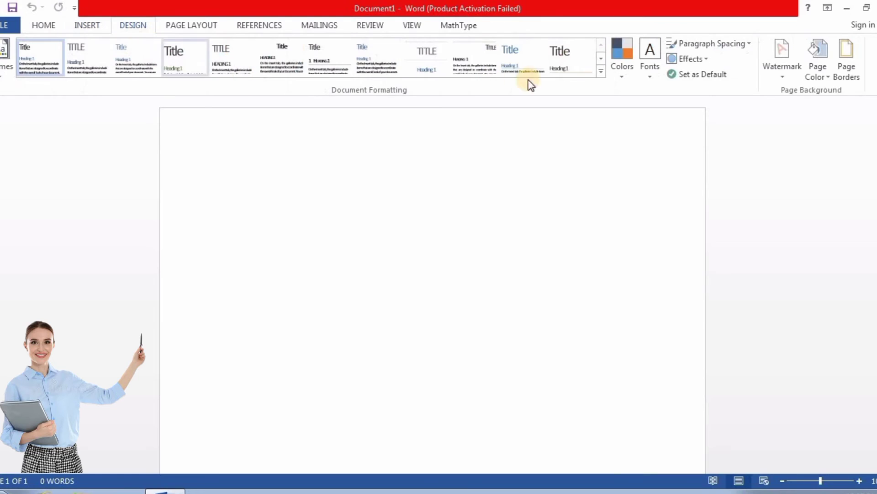
pyautogui.click(177, 26)
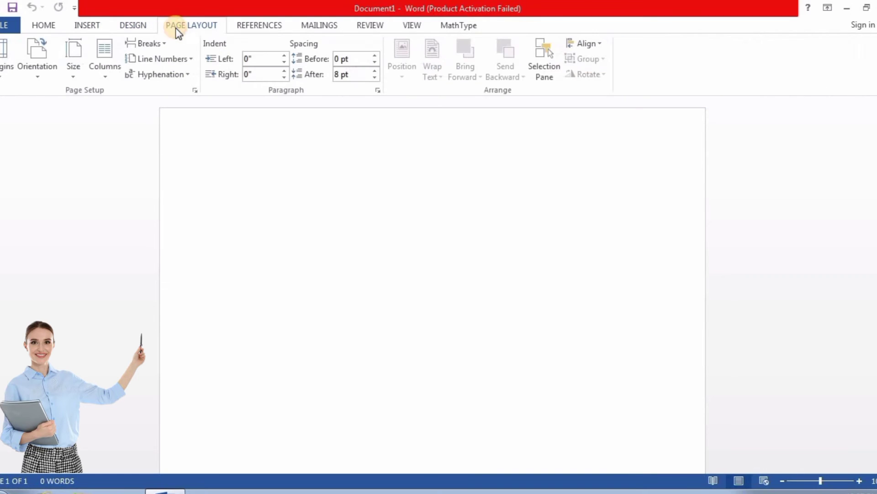
pyautogui.click(269, 27)
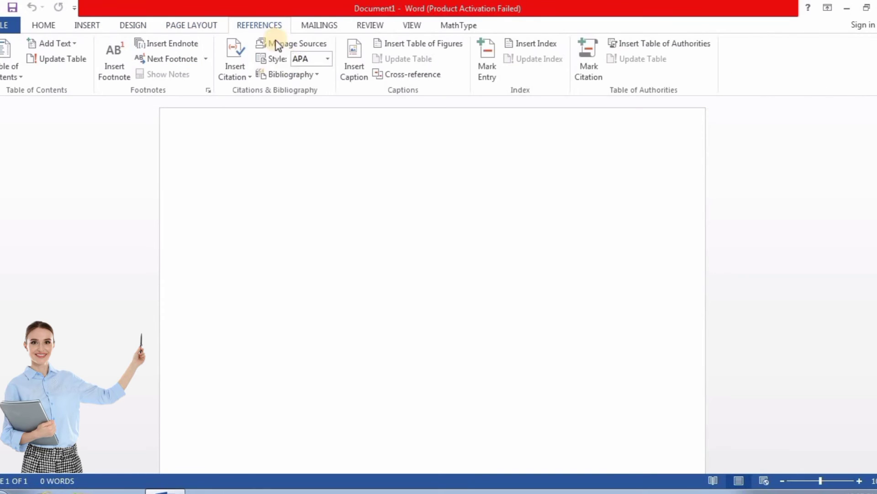
pyautogui.click(322, 25)
pyautogui.click(363, 26)
pyautogui.click(424, 27)
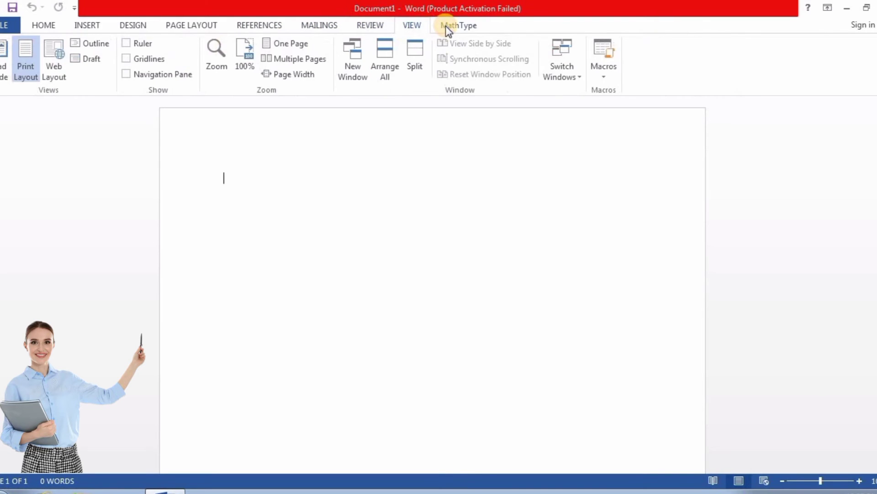
pyautogui.click(447, 25)
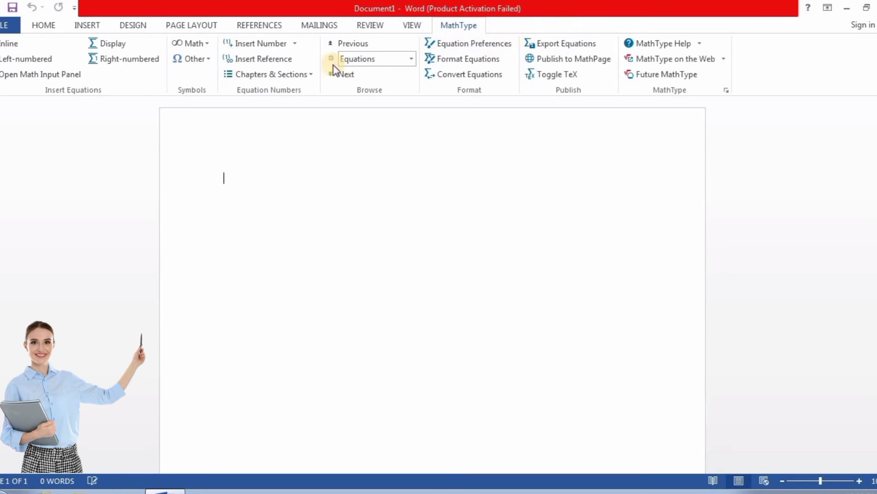
pyautogui.click(44, 26)
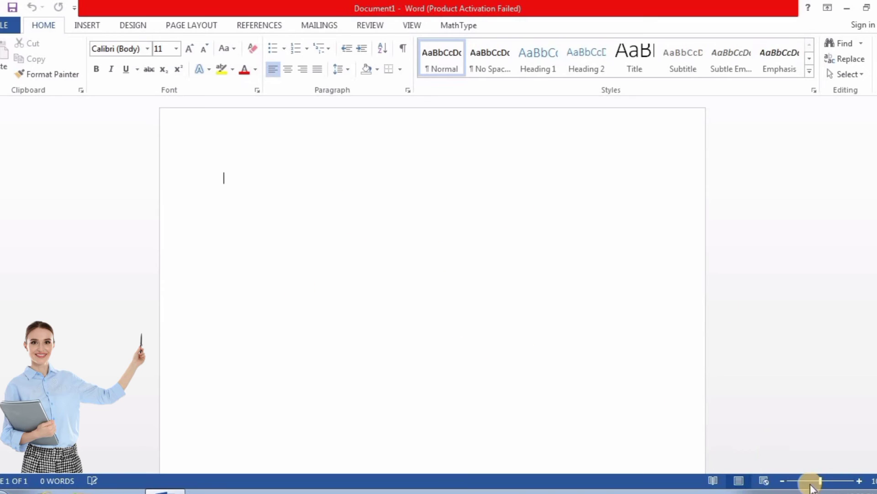
# Step: Zoom out to about 60% and then 50%, then zoom back in to near page width
pyautogui.moveTo(813, 479); pyautogui.dragTo(796, 481)
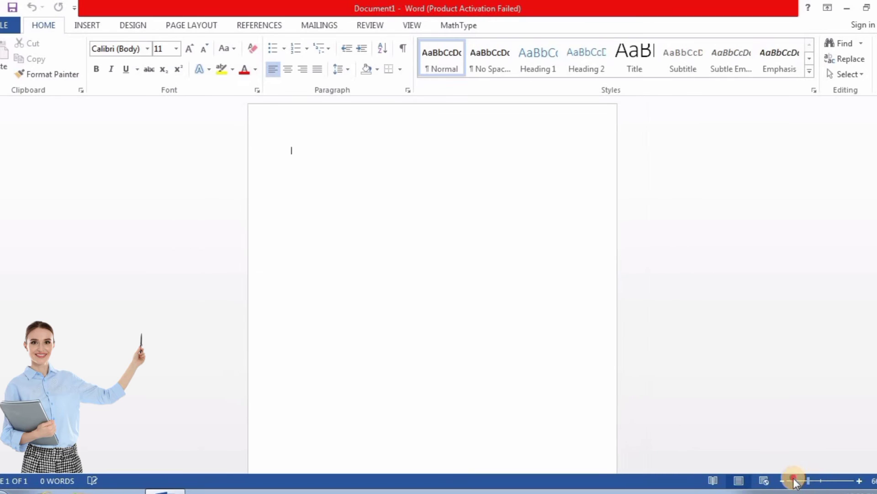
pyautogui.click(783, 480)
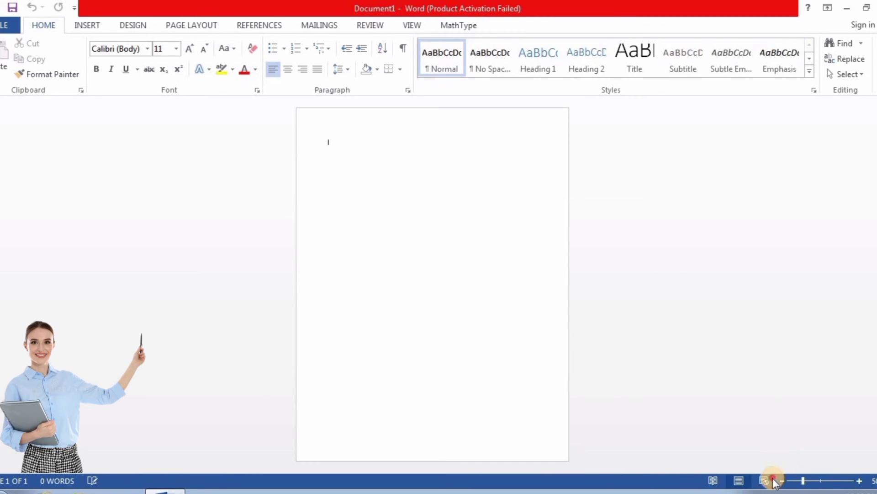
pyautogui.moveTo(803, 479)
pyautogui.mouseDown()
pyautogui.moveTo(850, 481)
pyautogui.moveTo(806, 488)
pyautogui.mouseUp()
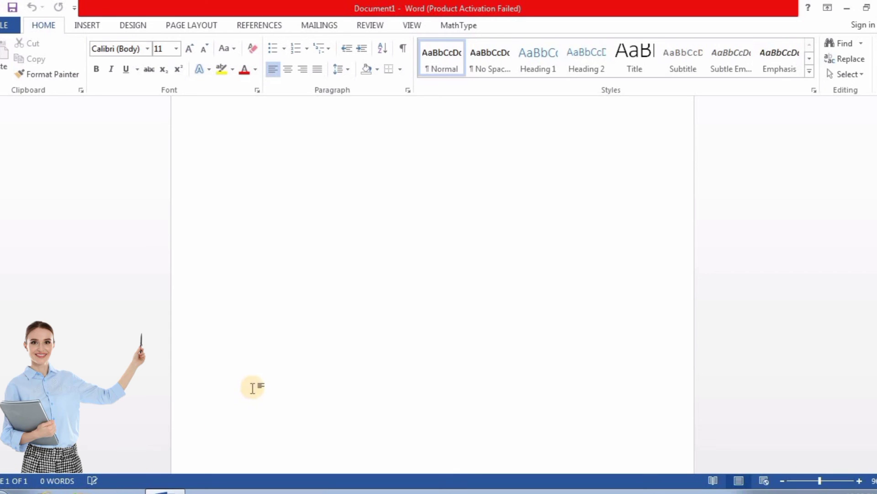
pyautogui.write('fgrytutrtr')
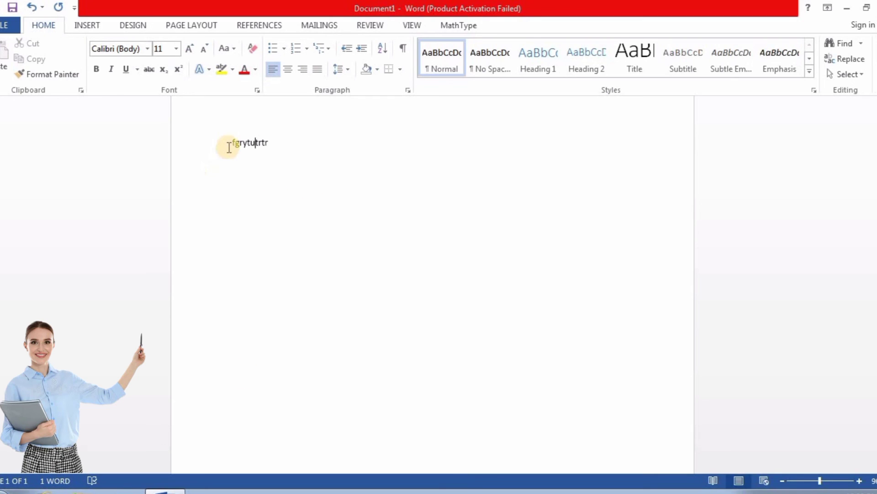
pyautogui.moveTo(229, 143); pyautogui.dragTo(273, 143)
pyautogui.click(257, 320)
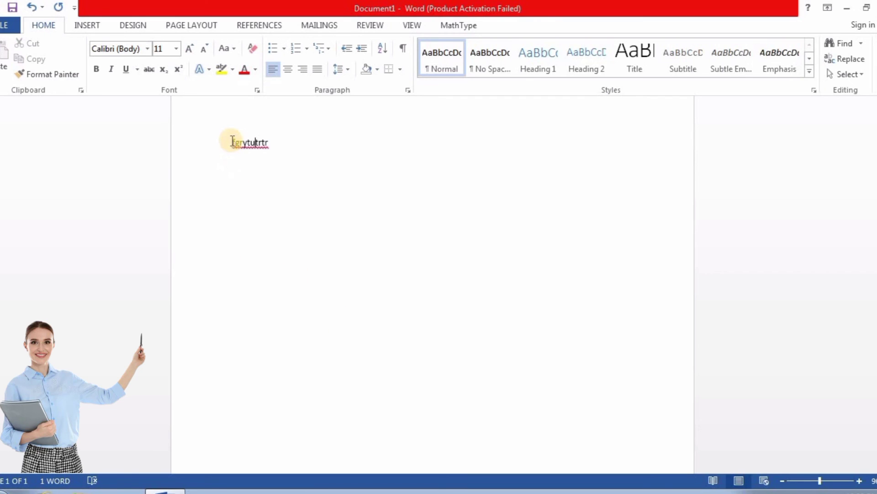
pyautogui.click(291, 148)
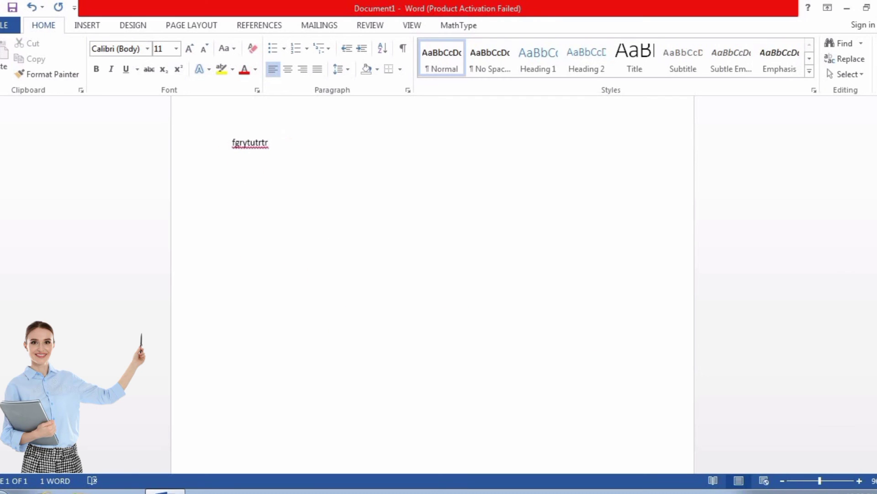
pyautogui.press('Return')
pyautogui.write('gfhtfhy')
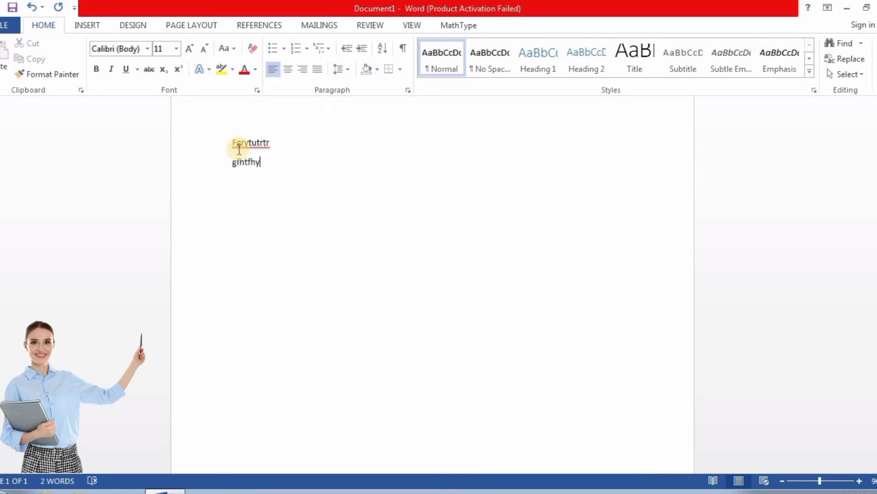
pyautogui.moveTo(231, 147); pyautogui.dragTo(287, 186)
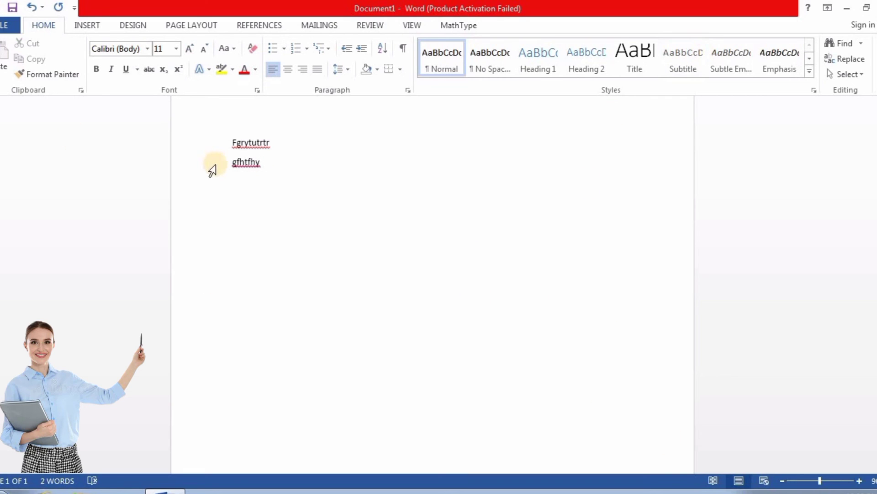
pyautogui.moveTo(229, 141); pyautogui.dragTo(267, 171)
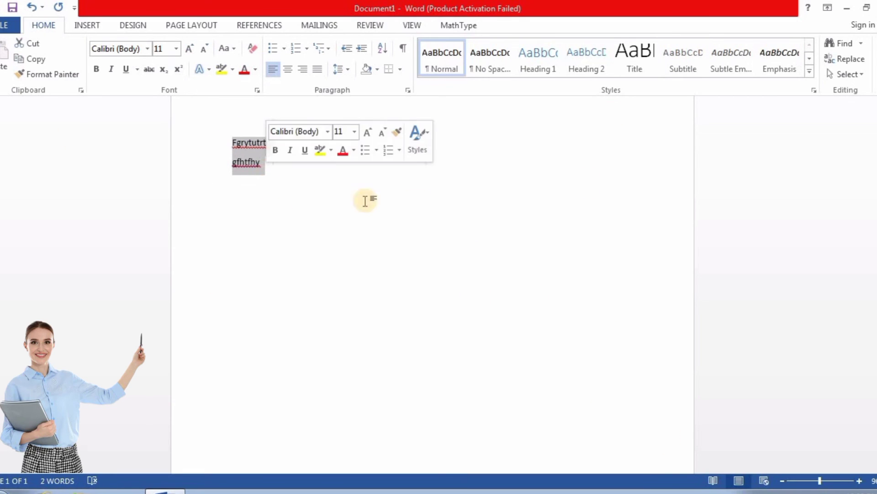
pyautogui.click(471, 166)
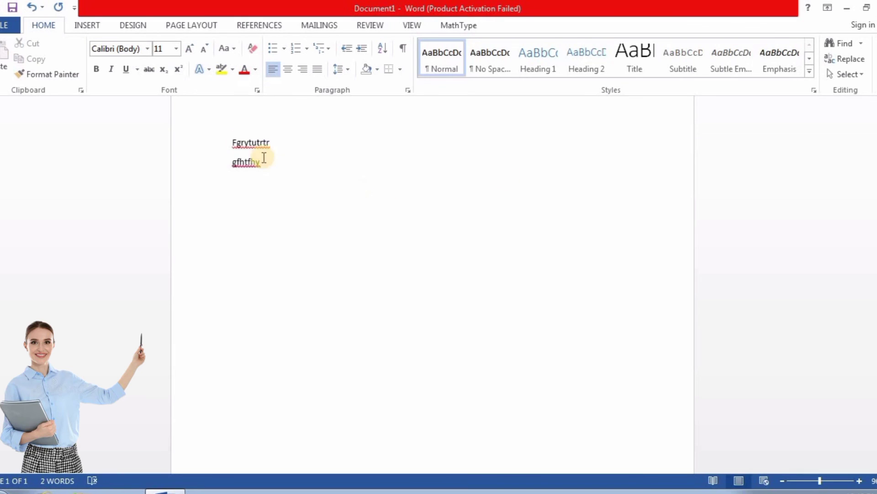
pyautogui.moveTo(233, 141); pyautogui.dragTo(268, 172)
pyautogui.press('Delete')
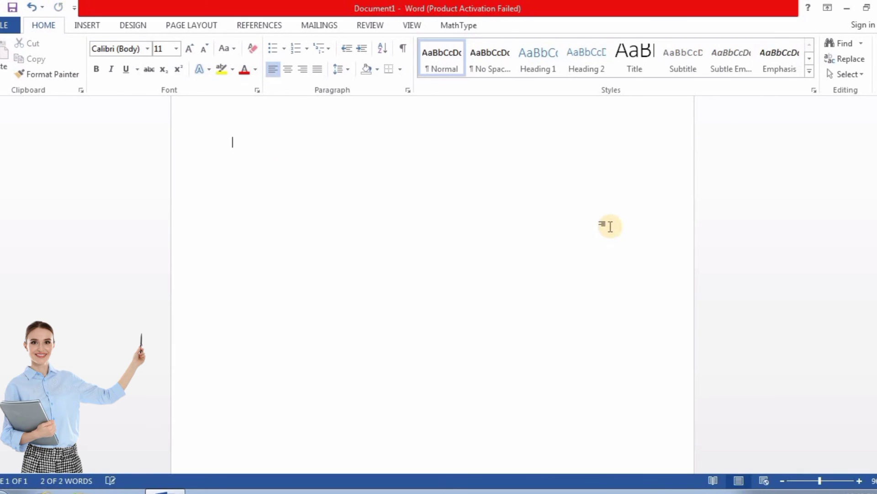